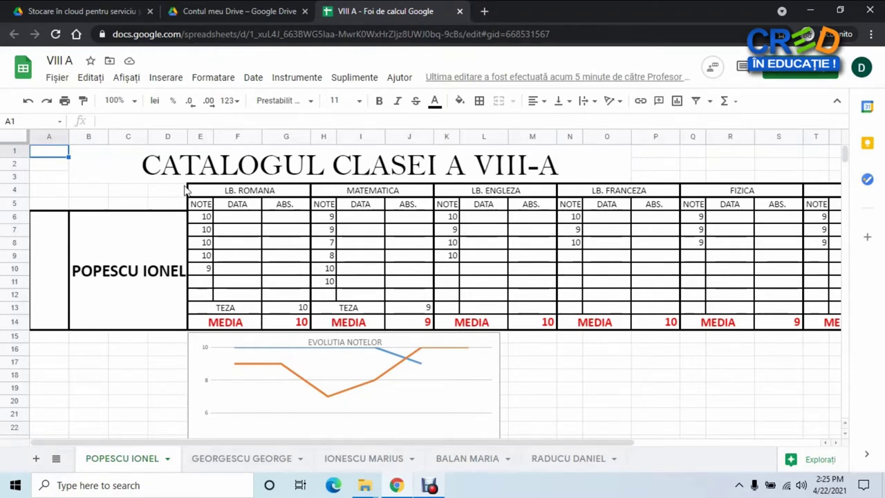
From the Drive file list, create a new blank Google Sheets spreadsheet via Nou.
click(219, 11)
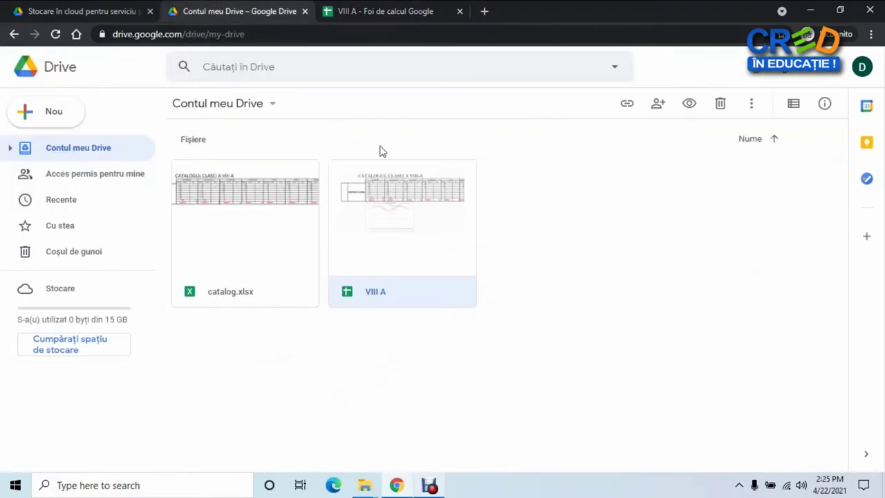
click(49, 114)
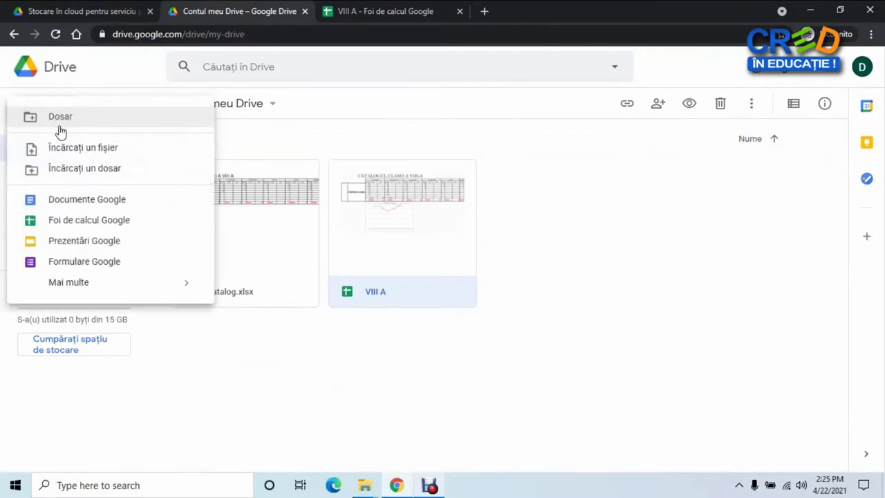
click(93, 226)
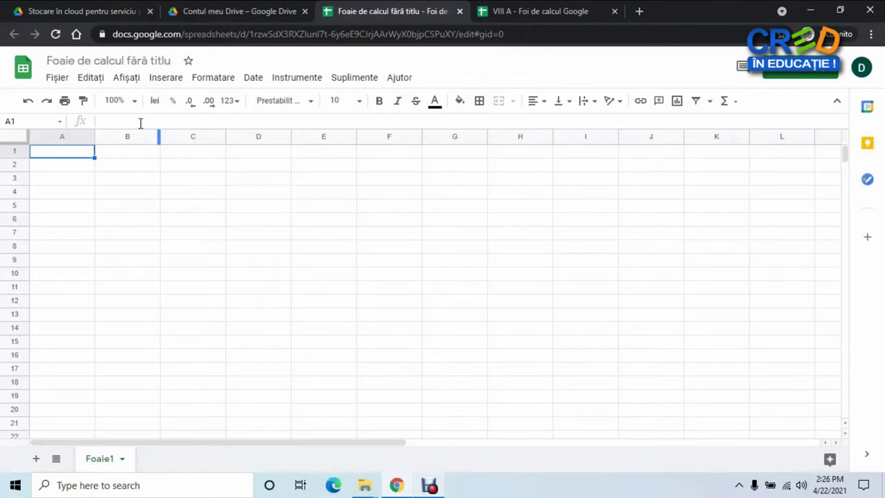
click(166, 62)
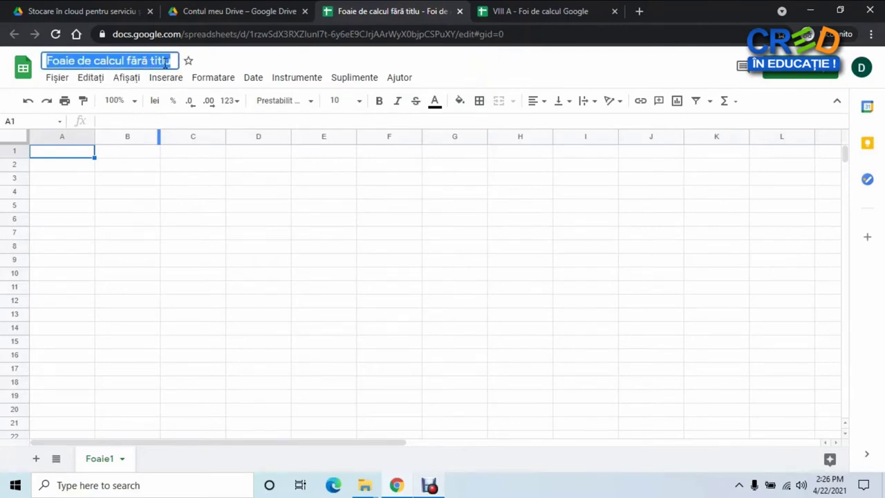
Title the untitled spreadsheet with the first student's name, then return to the VIII A catalogue.
key(BackSpace)
key(Return)
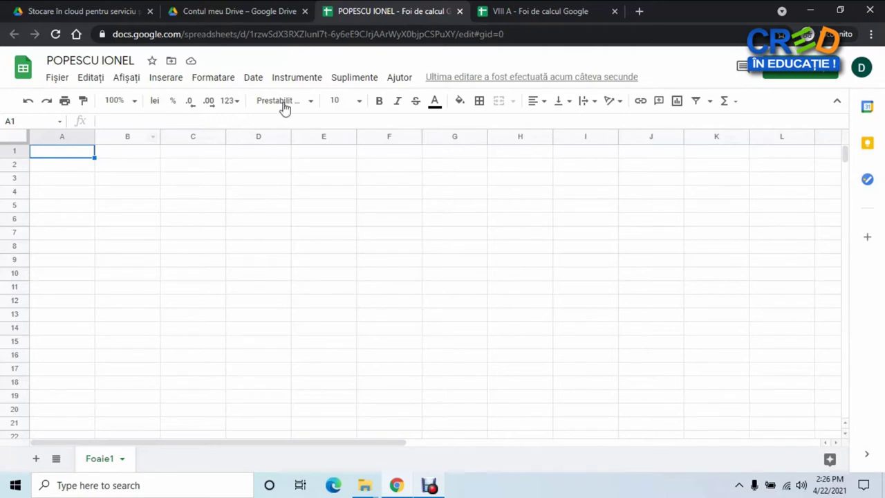
click(525, 11)
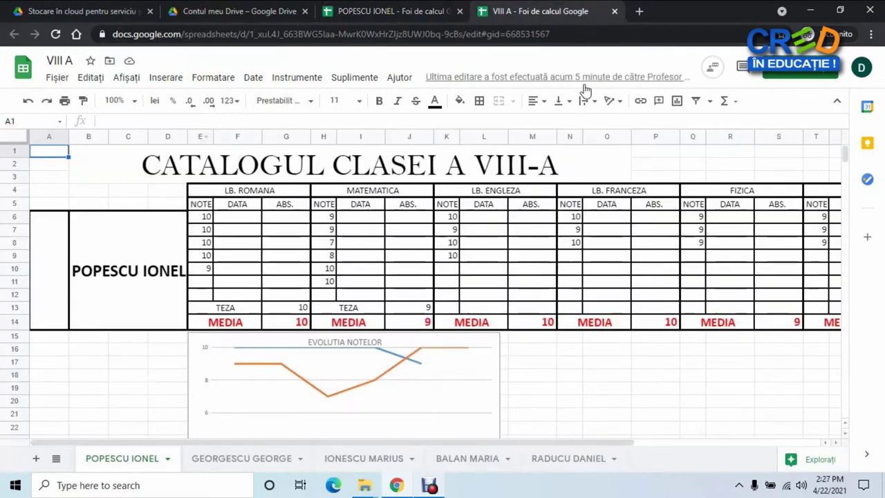
Copy the VIII A catalogue URL and enter =IMPORTRANGE with it and an empty range argument in A1.
mouse_move(515, 34)
mouse_down()
mouse_move(550, 33)
mouse_move(113, 34)
mouse_up()
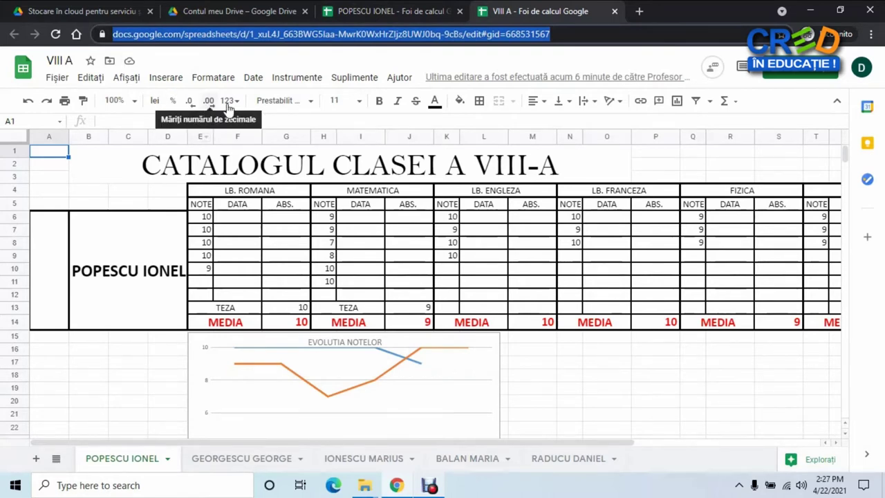
click(374, 9)
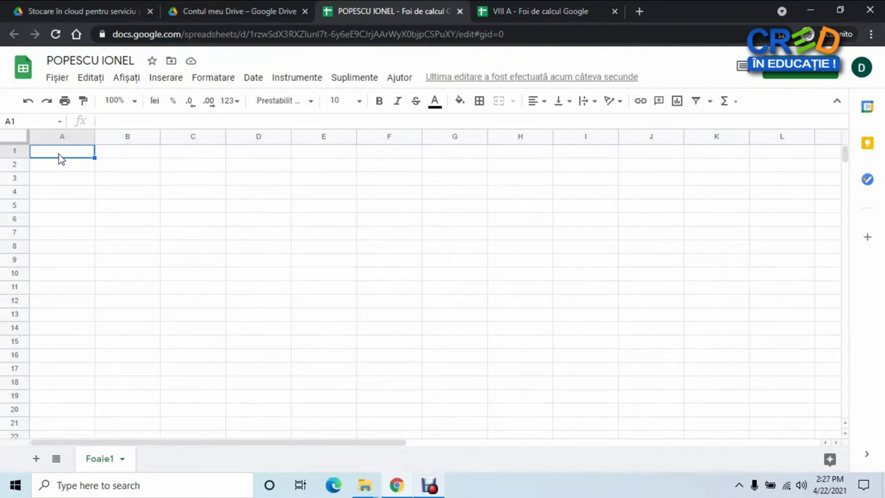
text(=IMPO)
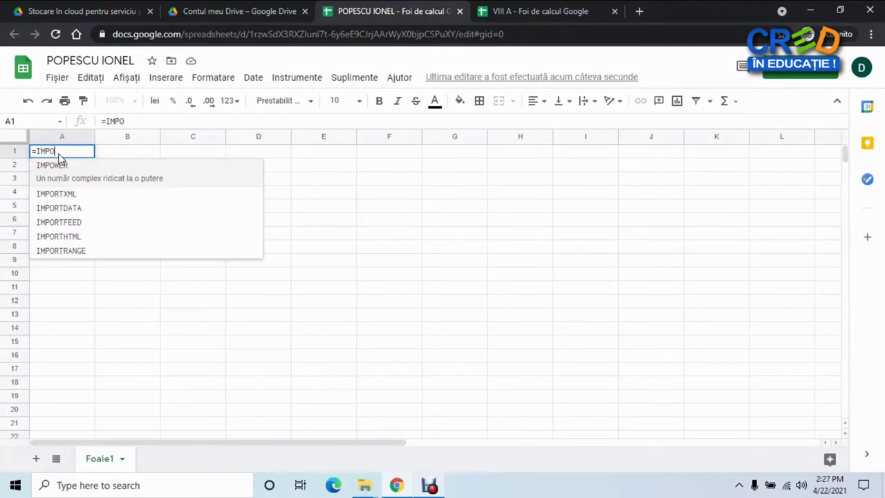
text(RTRANGE("")
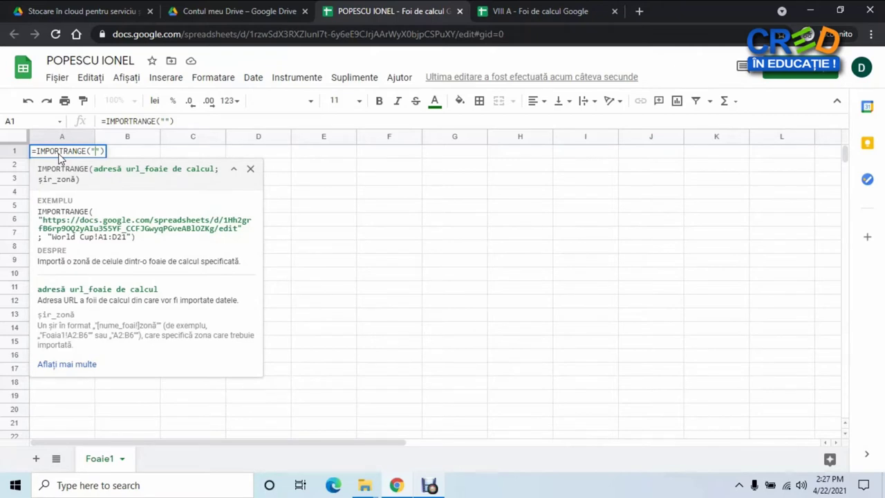
key(ctrl+v)
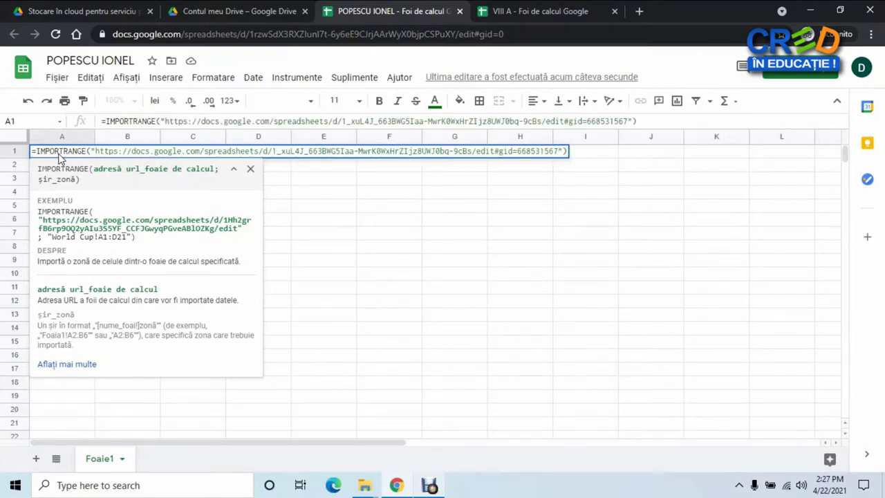
text(;)
key(BackSpace)
text(;)
key(BackSpace)
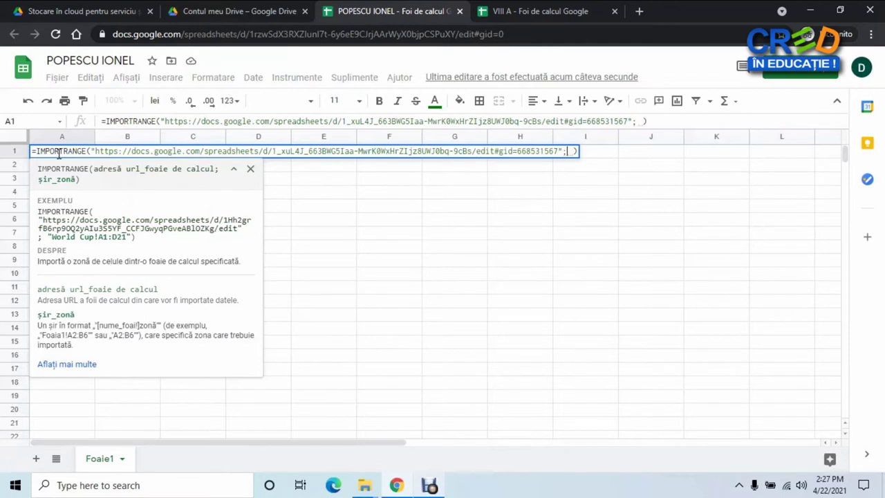
text(")
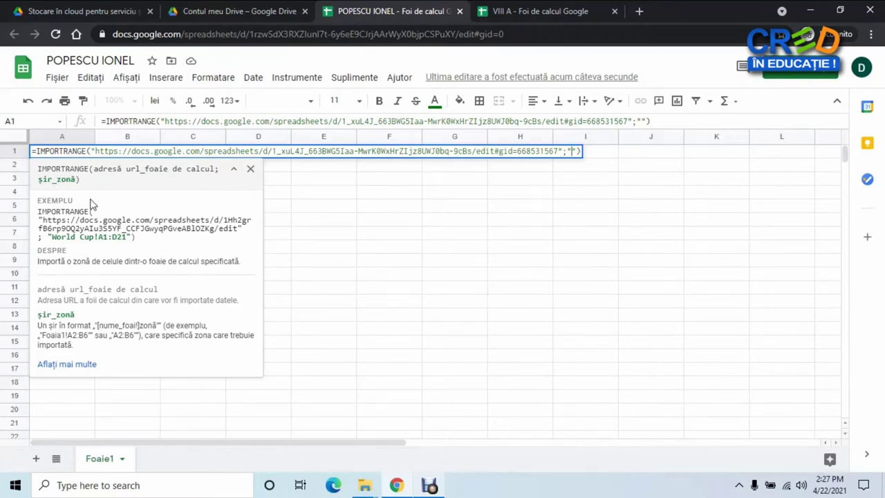
click(546, 12)
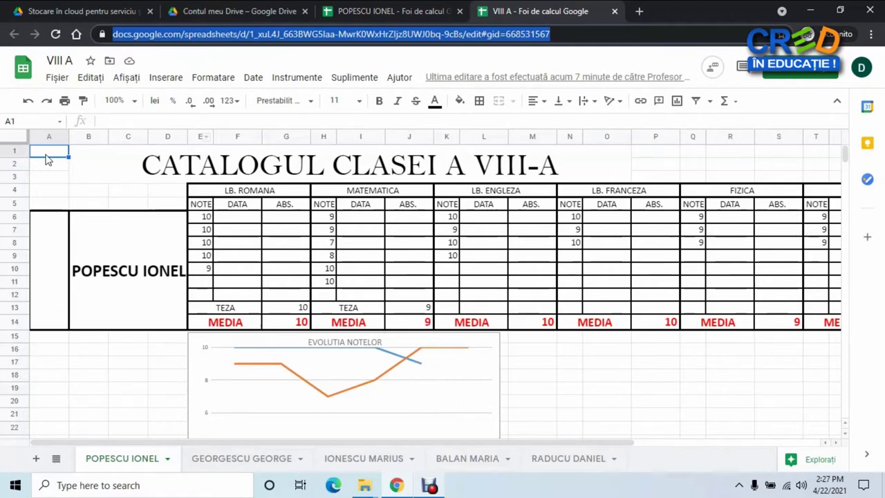
Fill the range argument with the first student's sheet name plus !A1:Y30 and commit the formula.
click(47, 159)
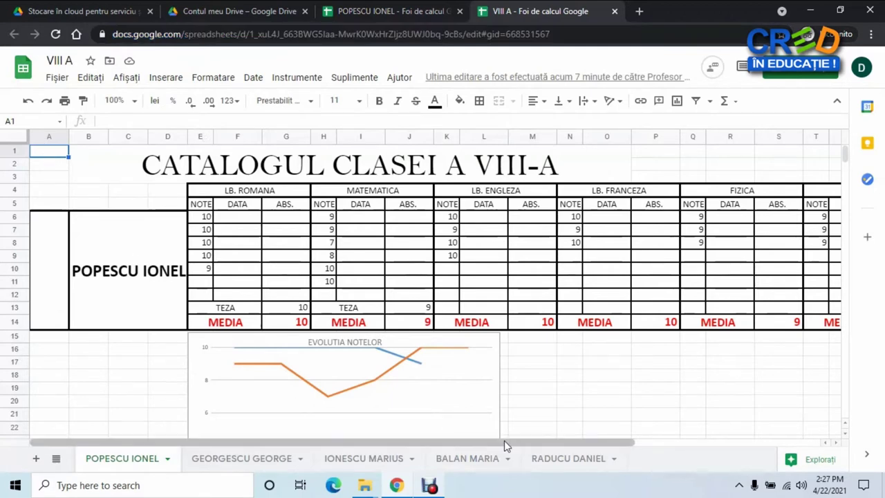
drag(504, 446, 705, 444)
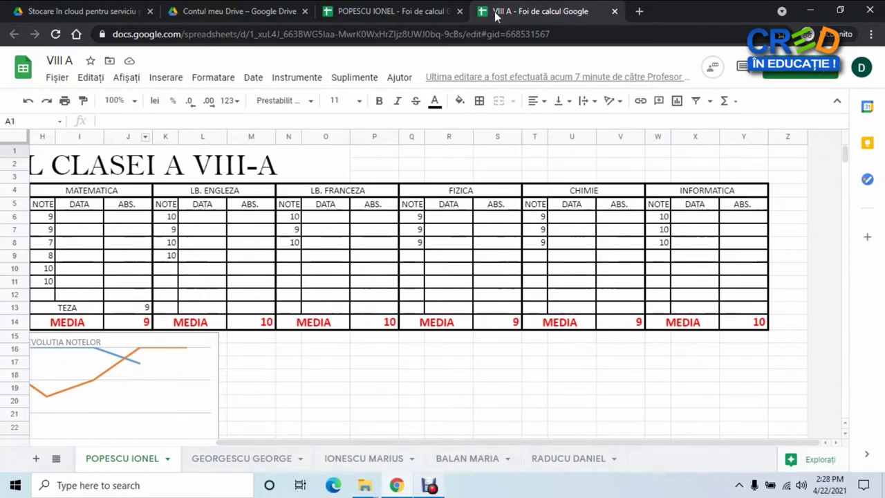
click(414, 11)
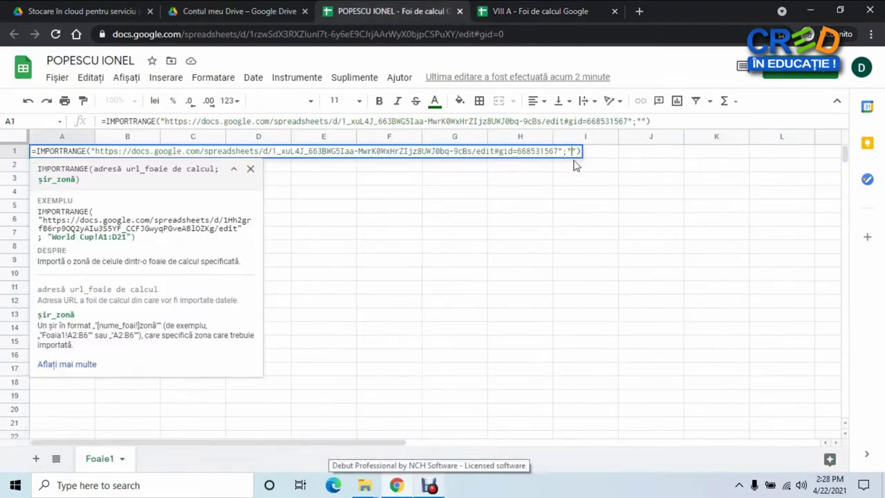
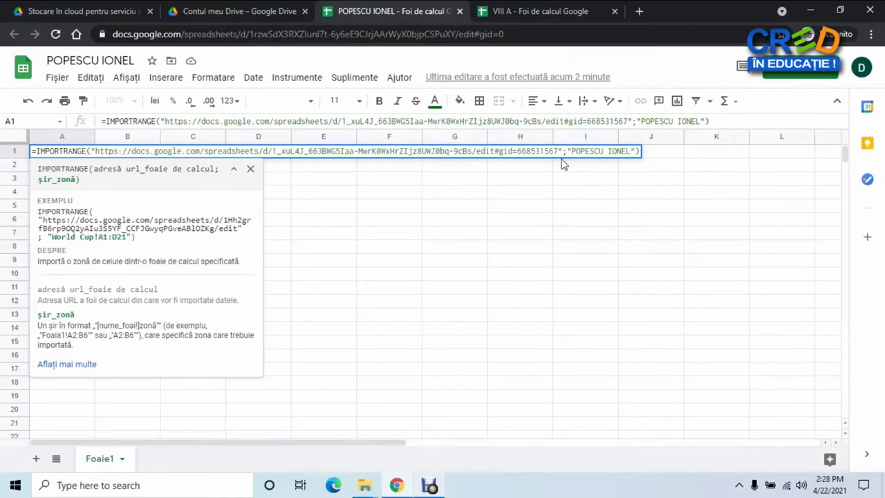
text(!)
text(A1:Y30)
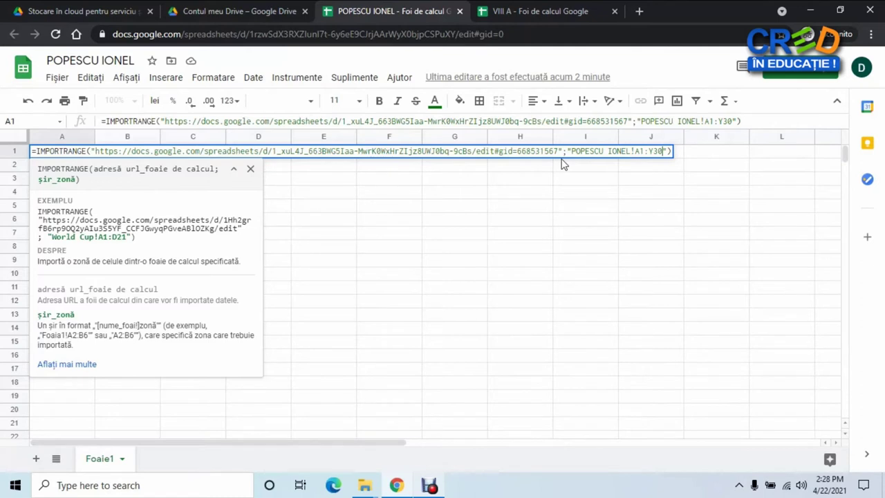
key(Return)
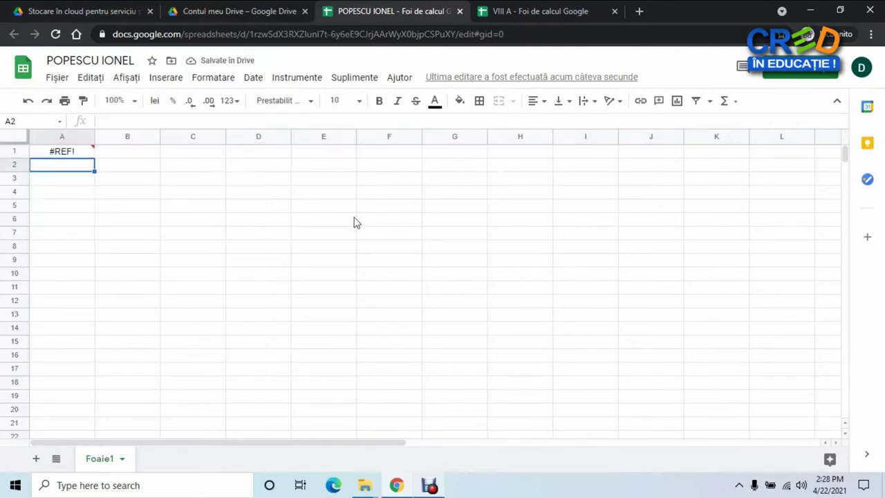
Allow access on A1's #REF! prompt so the first student's grades and averages import.
click(64, 156)
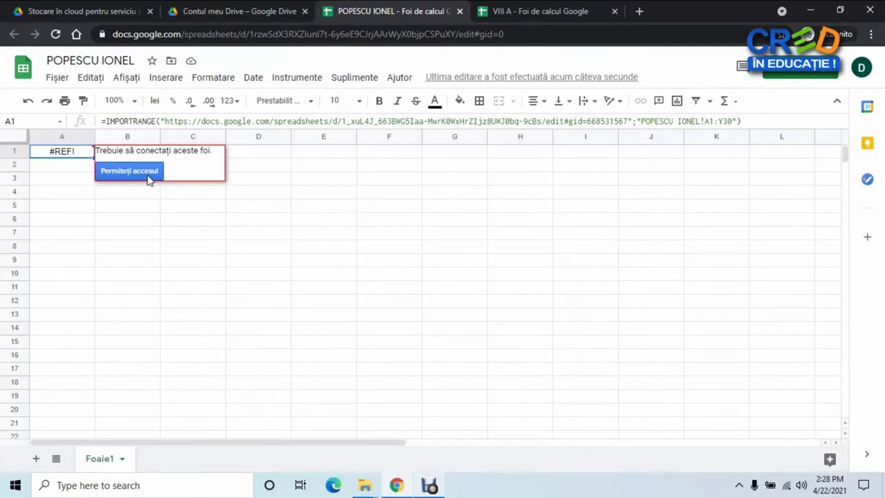
click(122, 174)
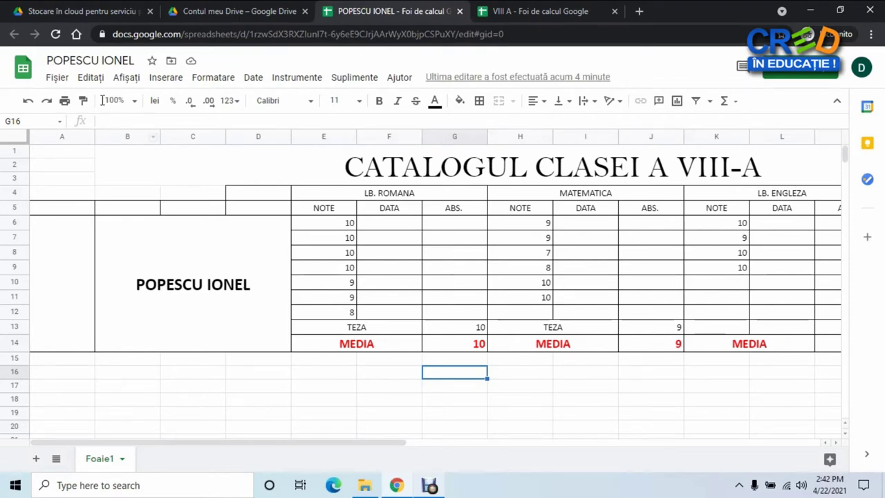
click(56, 79)
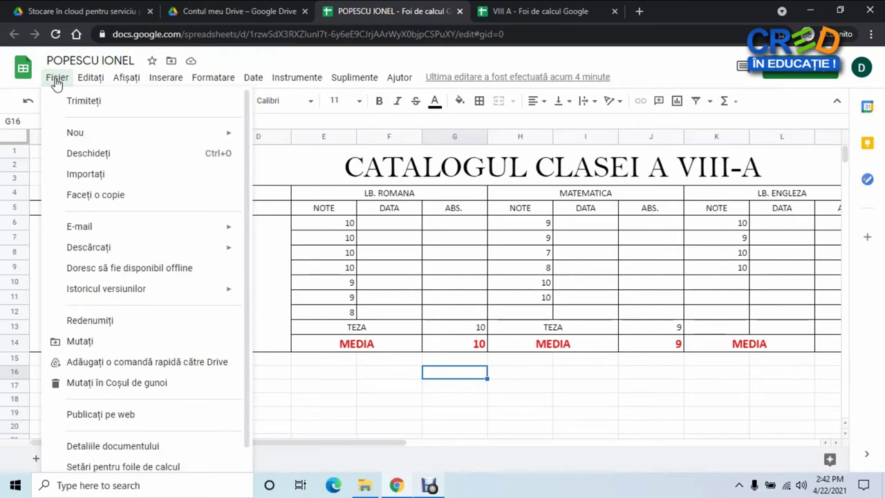
Make a copy of the student file named after the second student from the catalogue tabs.
click(95, 196)
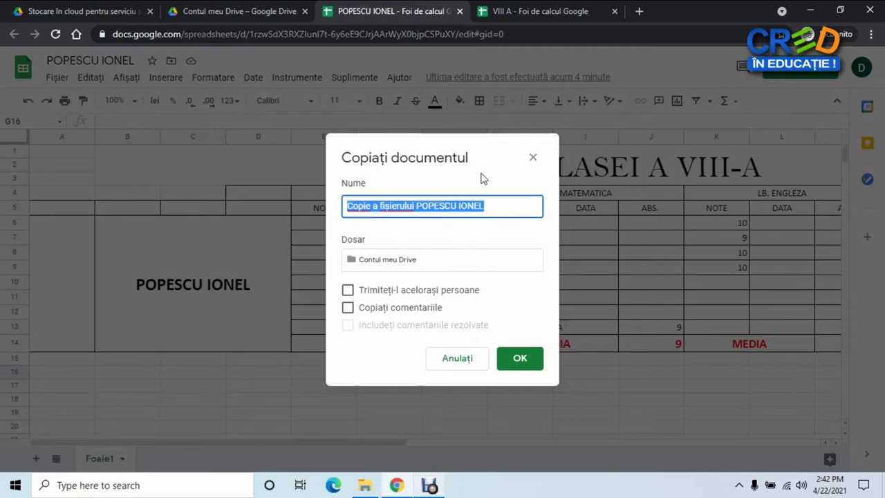
click(523, 12)
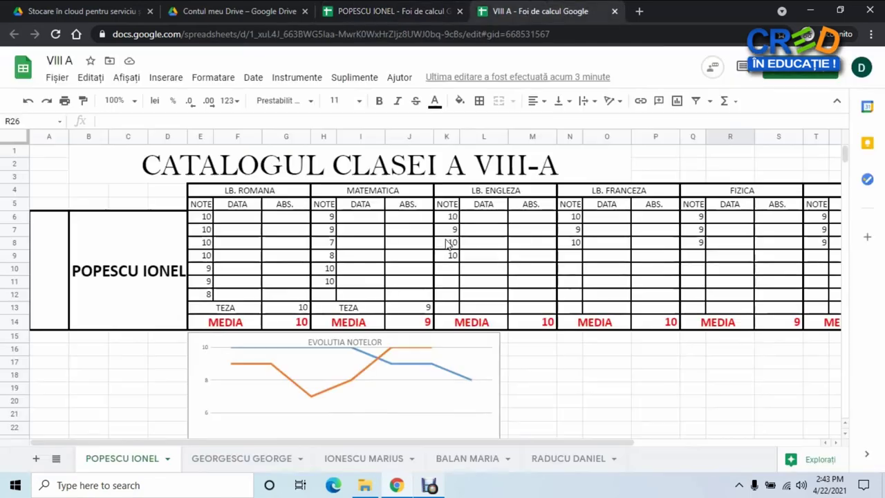
click(421, 9)
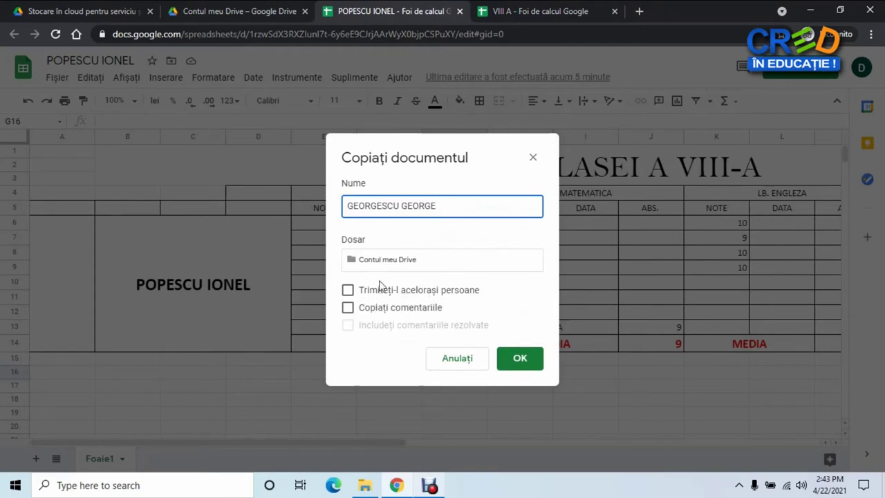
click(520, 359)
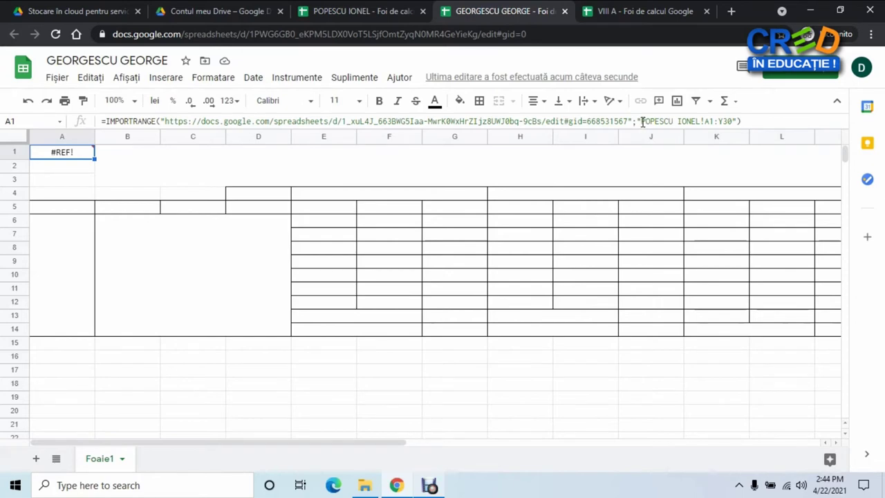
Replace the sheet name in A1's import formula with the second student's, keeping range A1:Y30.
double_click(697, 120)
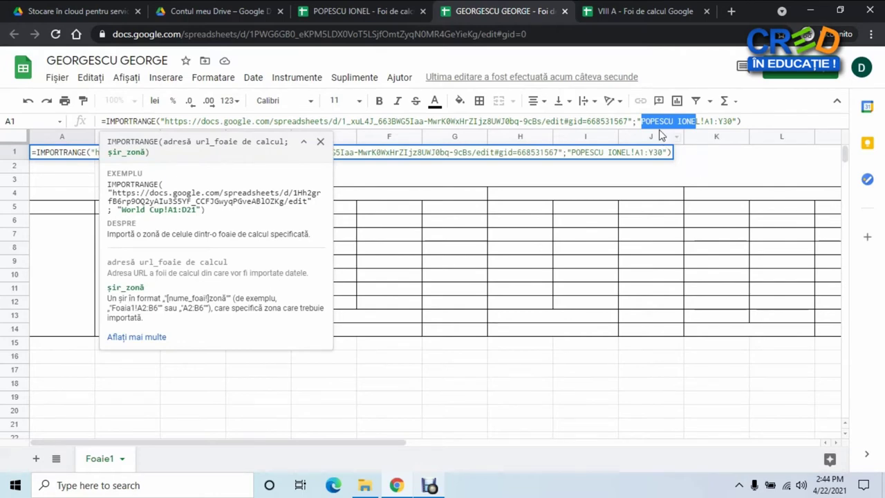
click(698, 121)
key(BackSpace)
key(BackSpace)
key(BackSpace)
key(BackSpace)
key(BackSpace)
key(BackSpace)
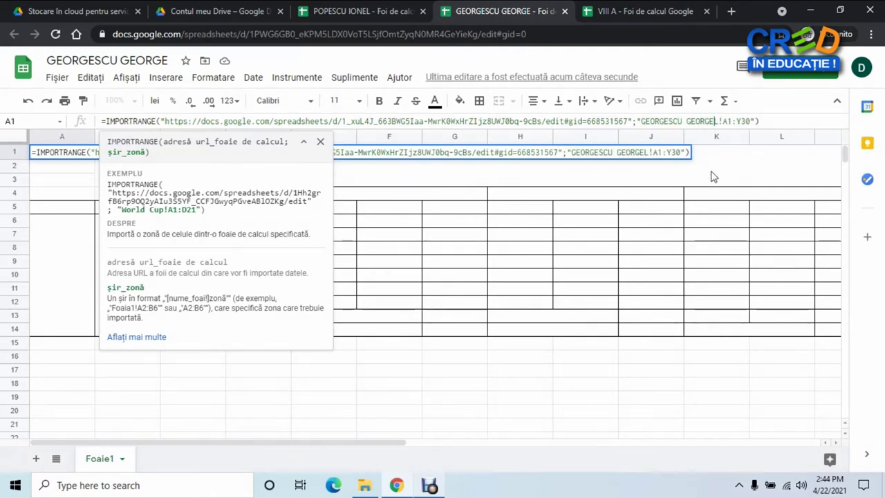
click(704, 172)
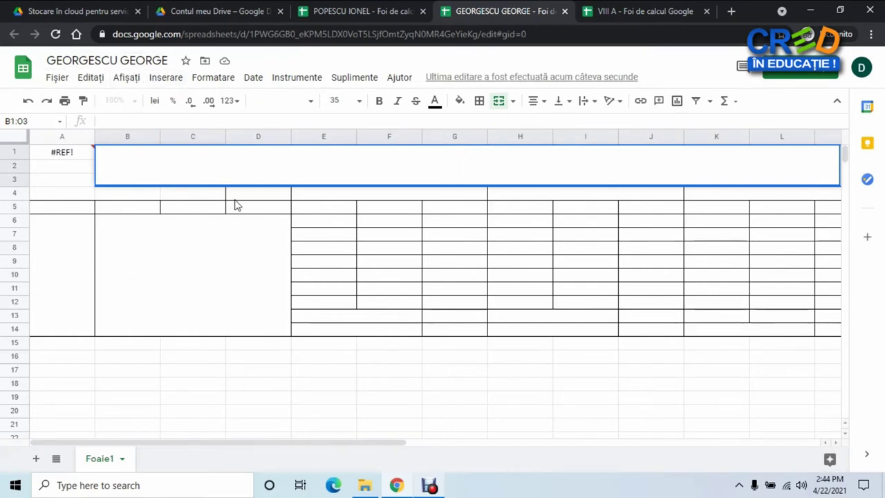
click(63, 153)
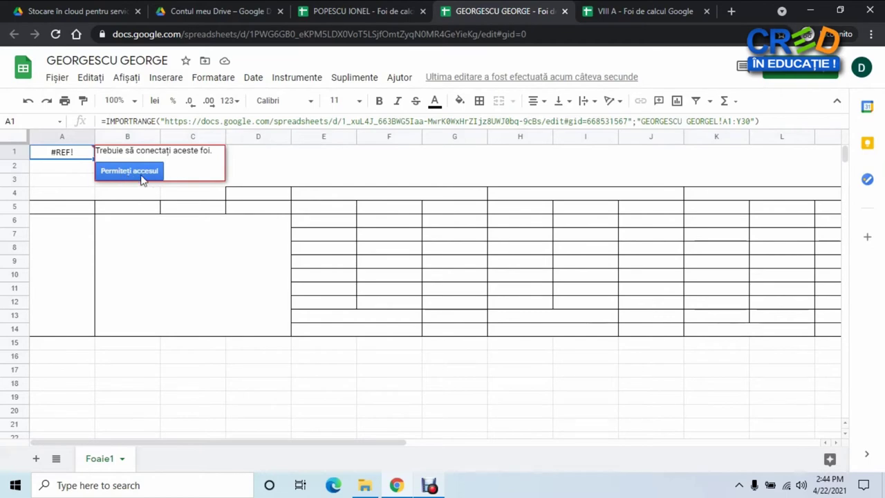
Allow access so the second student's grades, thesis marks and averages load from the catalogue.
click(141, 176)
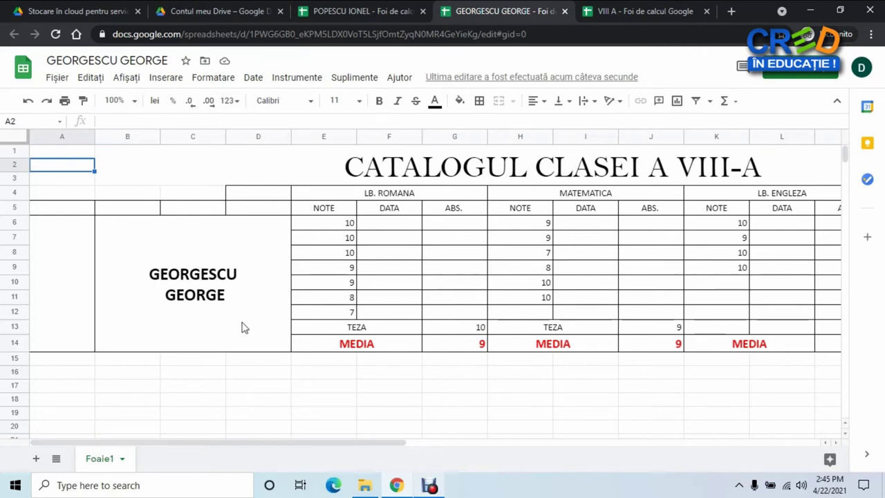
click(158, 281)
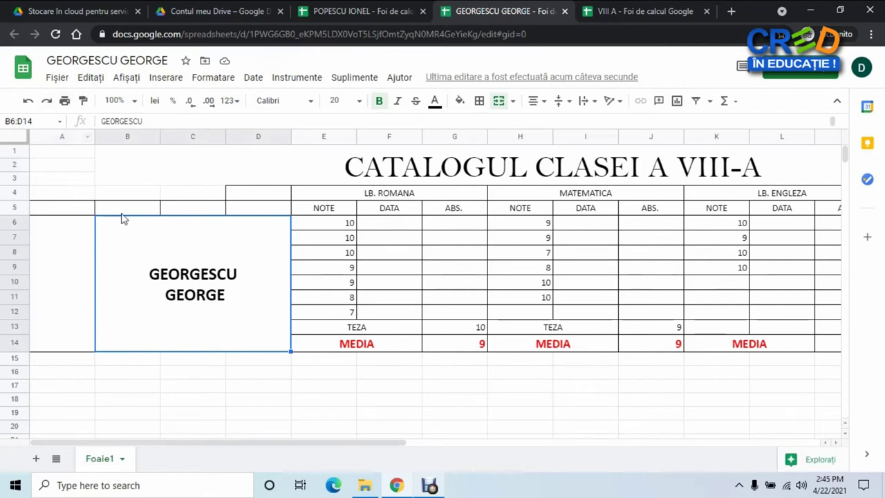
click(58, 82)
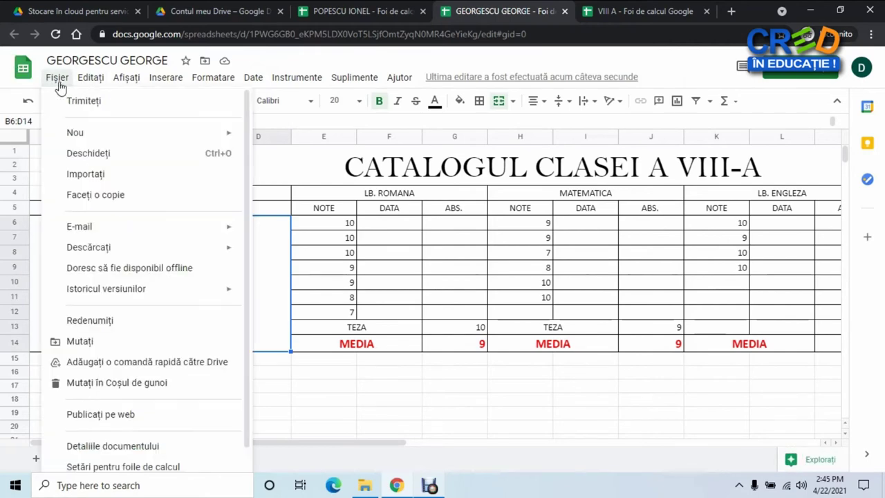
Copy the spreadsheet as a new file named after the third student.
click(98, 196)
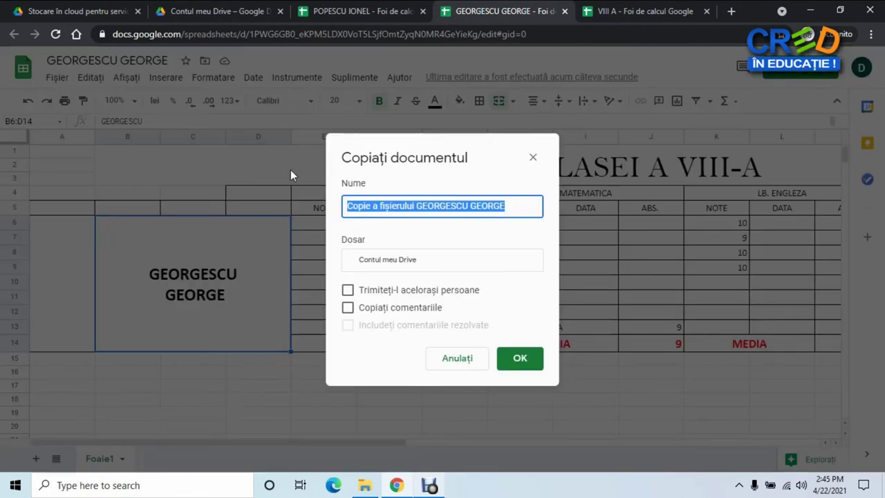
click(641, 12)
click(498, 11)
click(519, 359)
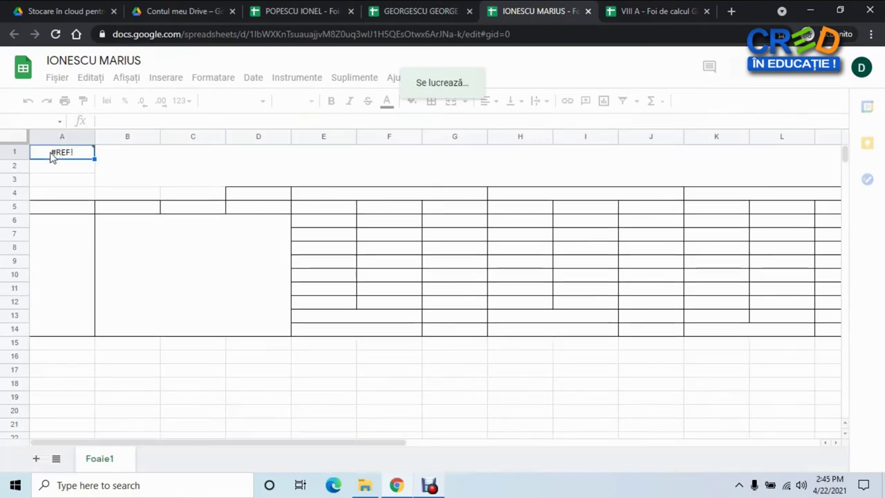
Point the copy's A1 import formula at the third student's catalogue sheet.
drag(713, 121, 641, 121)
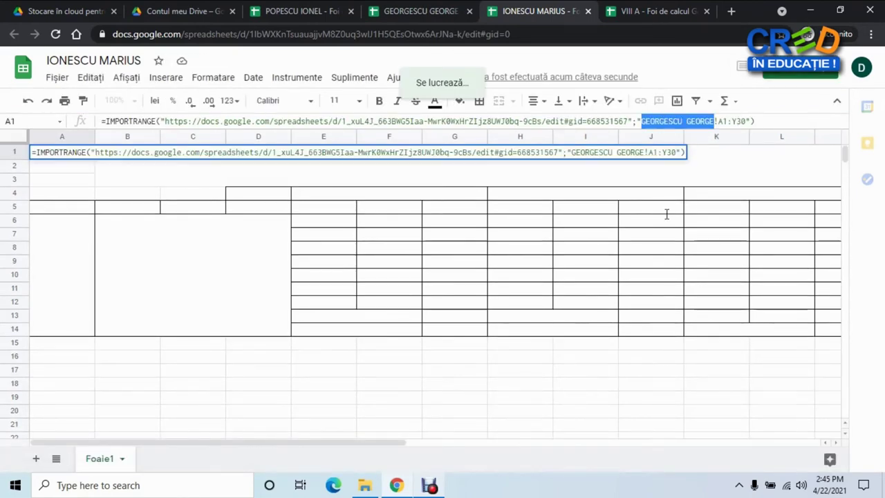
key(Return)
click(69, 154)
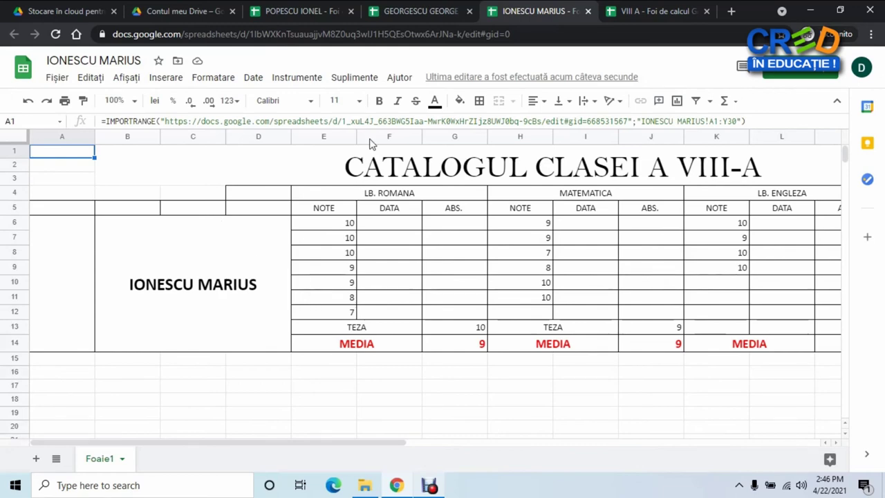
click(301, 11)
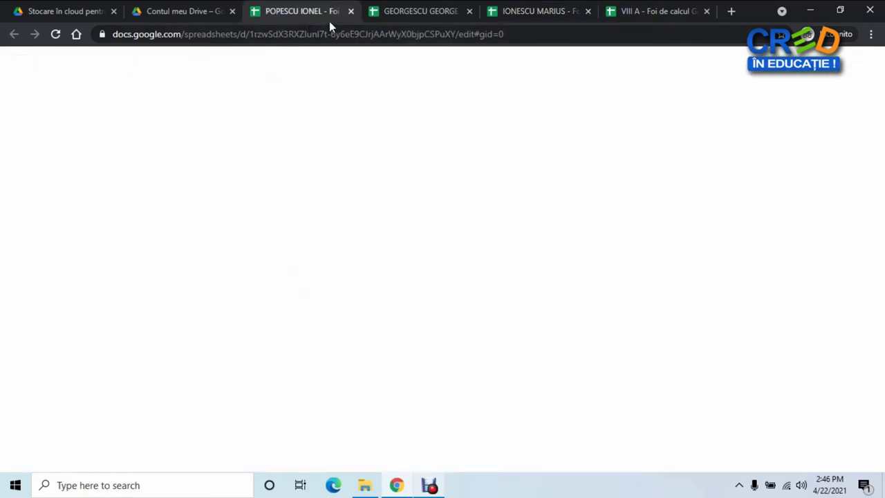
Share the third student's file from Drive with the parent's e-mail as Cititor (view-only).
click(189, 11)
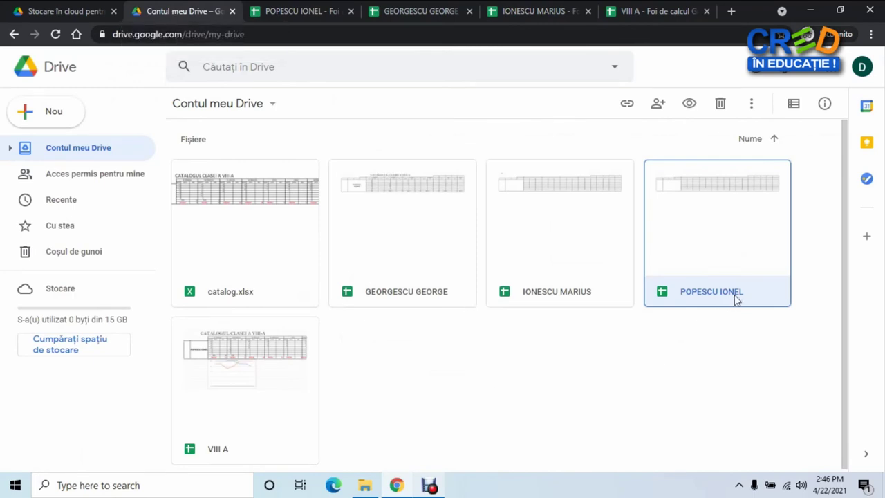
right_click(725, 223)
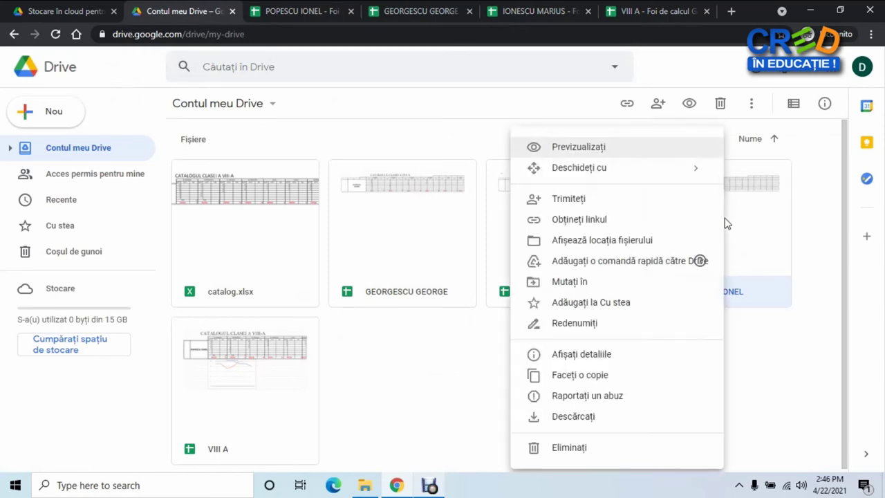
click(578, 201)
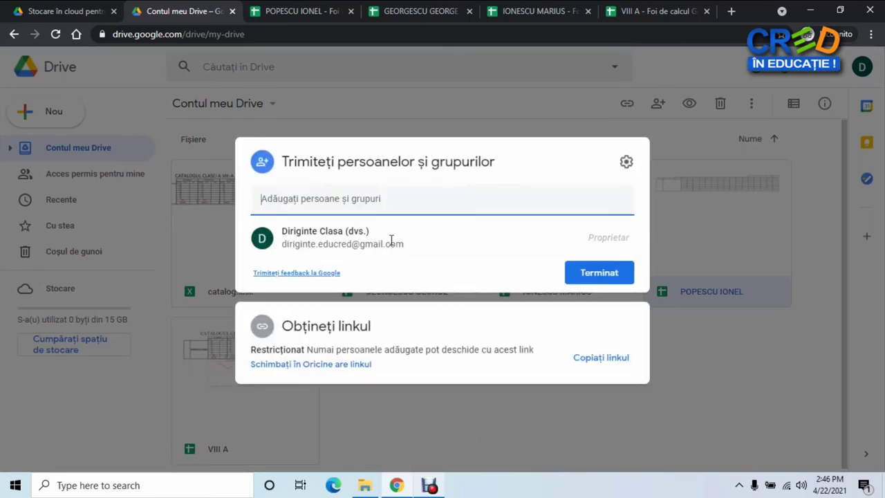
click(369, 198)
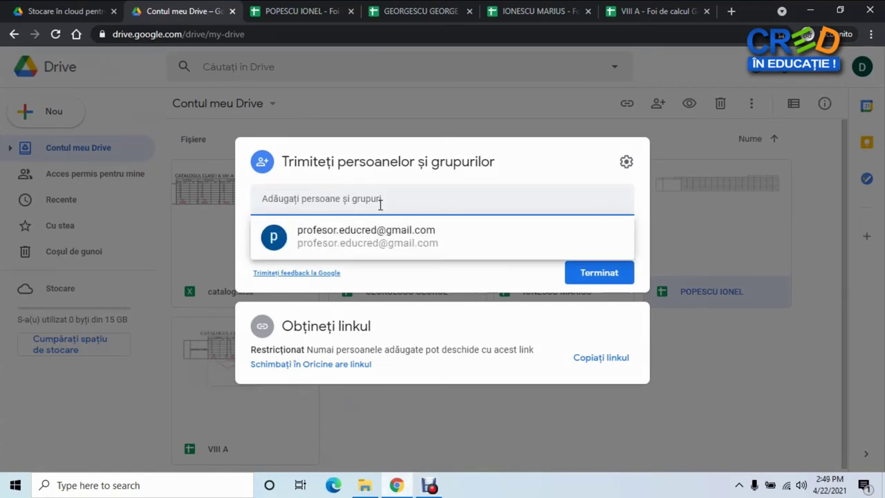
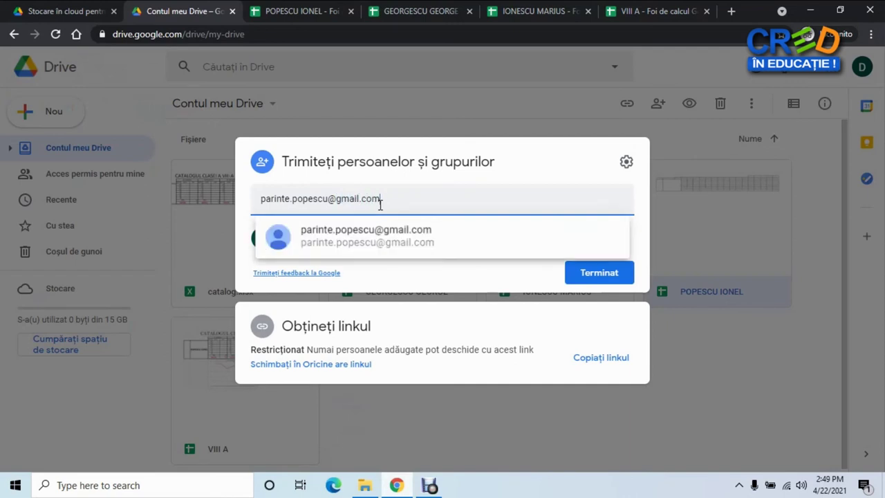
click(385, 239)
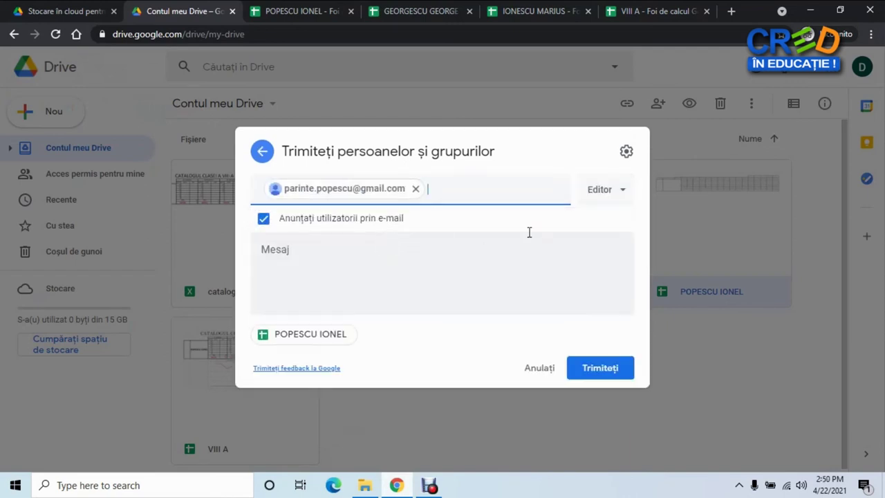
click(609, 199)
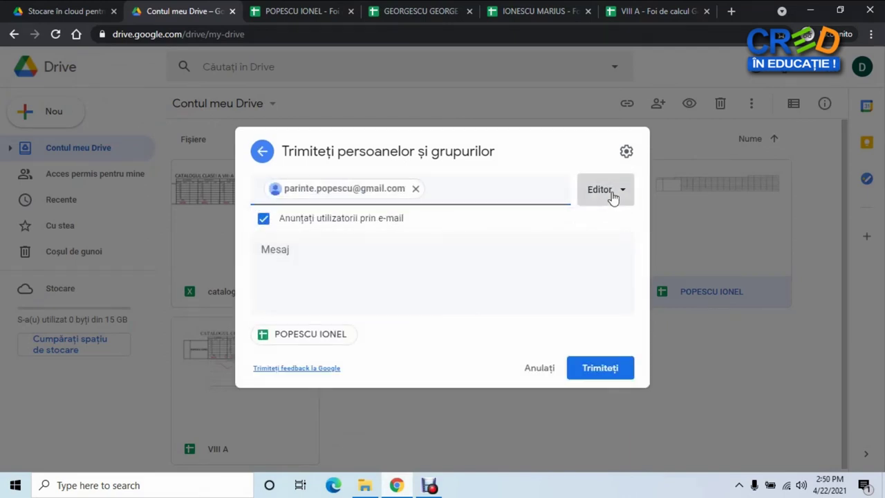
click(648, 234)
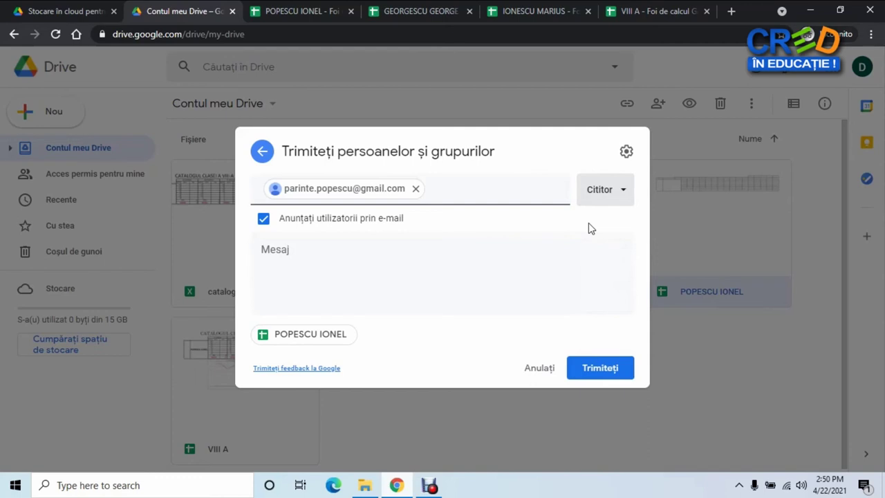
Add a greeting saying this is their son's online catalogue, and send the invitation.
click(287, 259)
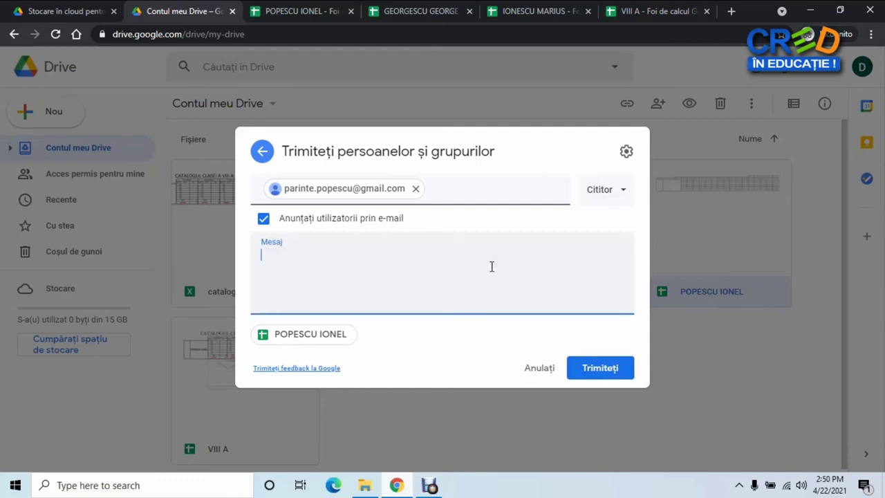
text(Buna ziua! ACe)
key(BackSpace)
key(BackSpace)
text(cesta este catalogul online al fiului dumneavoastra!)
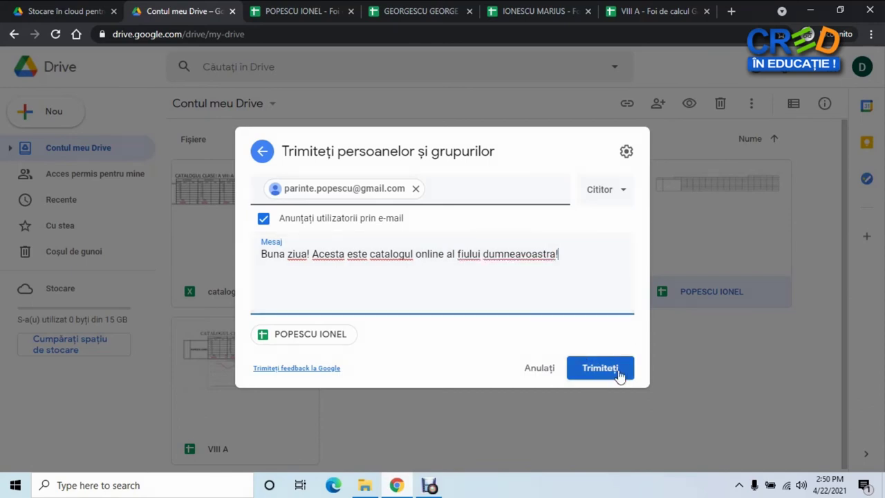
click(602, 371)
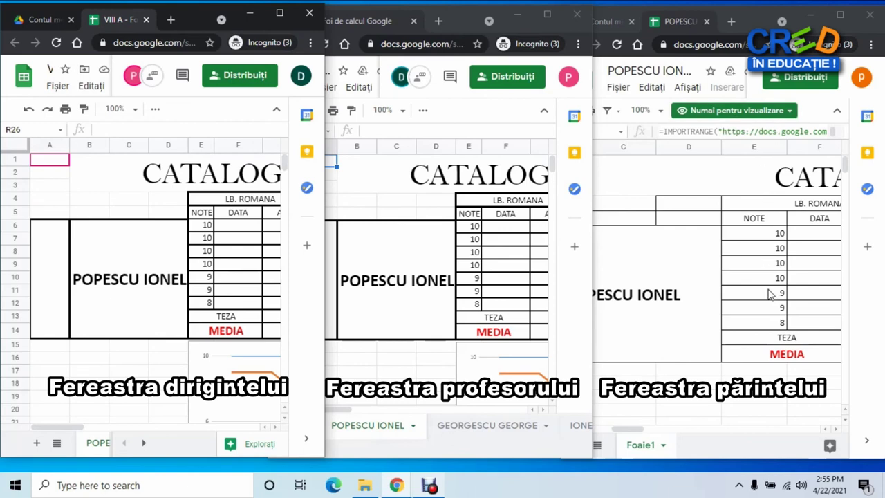
In the teacher's catalog, clear the Romanian grades 9, 9 and 8 from E10:E12.
click(461, 15)
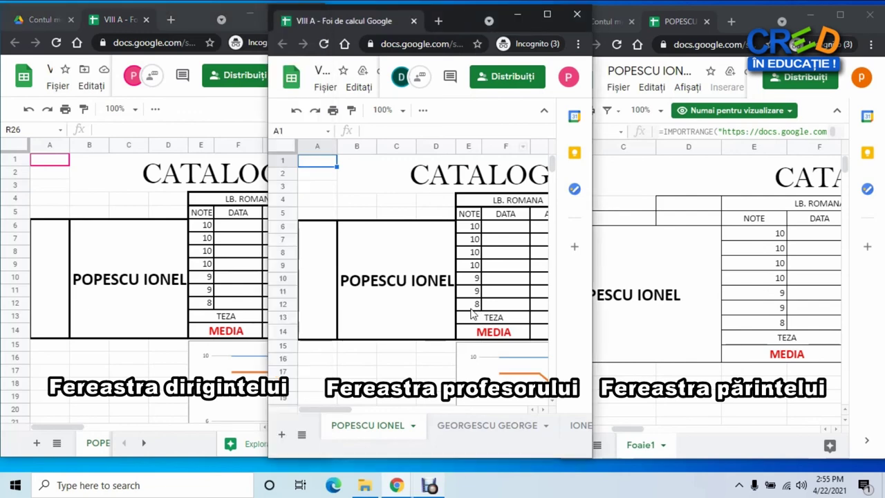
click(471, 308)
key(Delete)
key(Up)
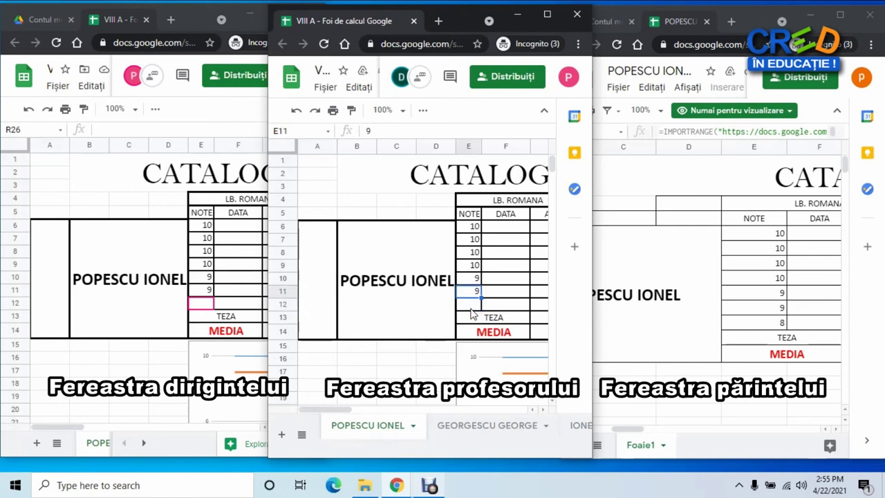
key(Delete)
key(Up)
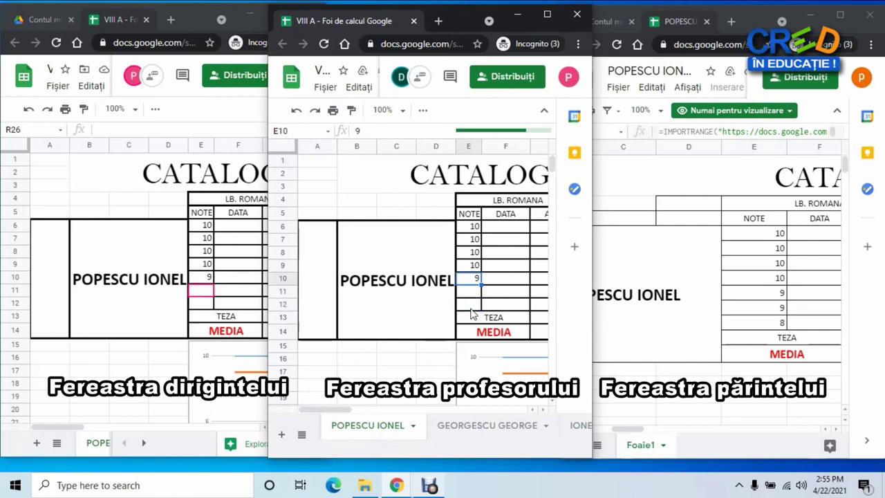
key(Delete)
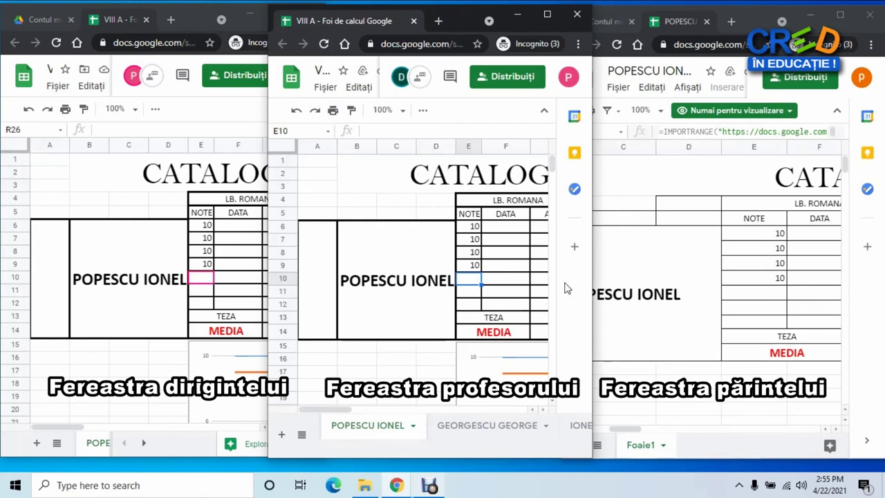
Enter the new Romanian grades 7 in E10 and 8 in E11.
text(7)
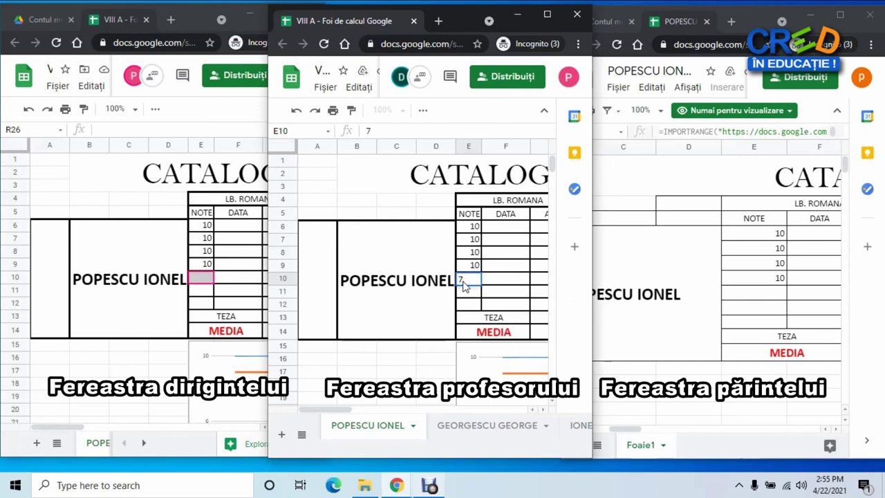
key(Return)
text(8)
key(Return)
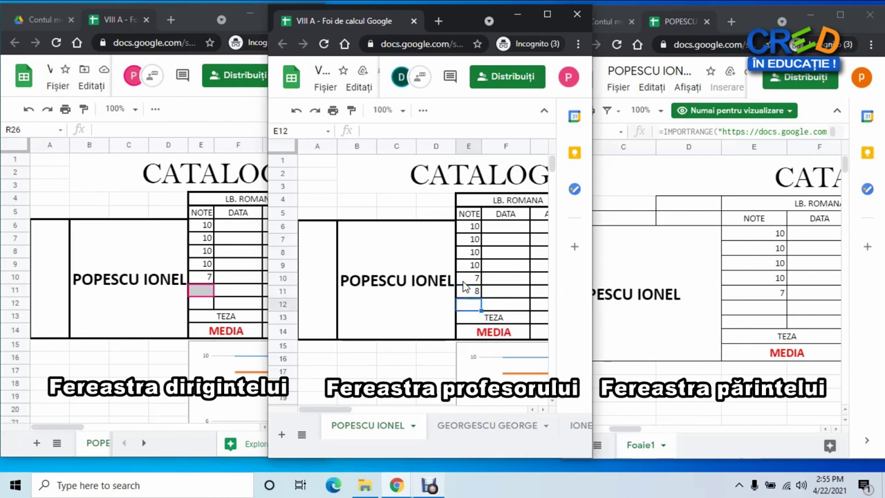